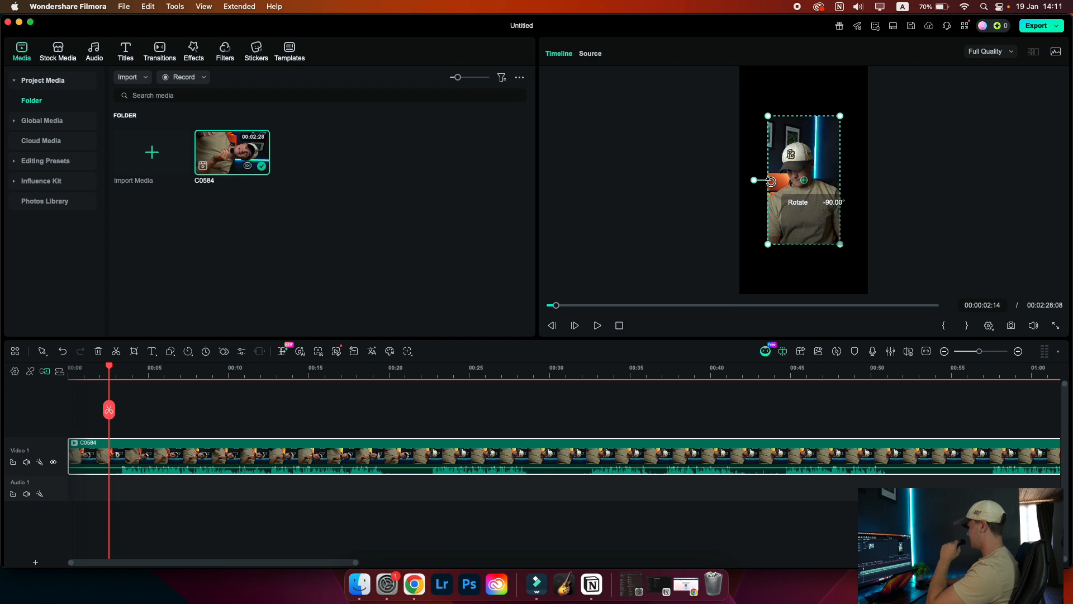
Rotate the clip upright in the preview, back to 0° rotation
drag(770, 243, 738, 294)
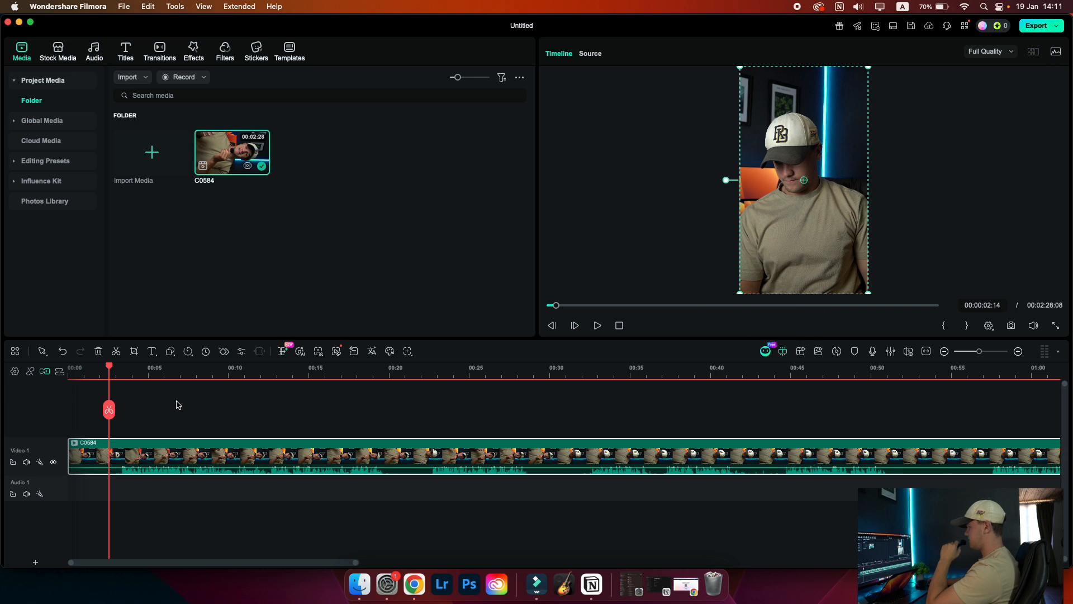
click(172, 374)
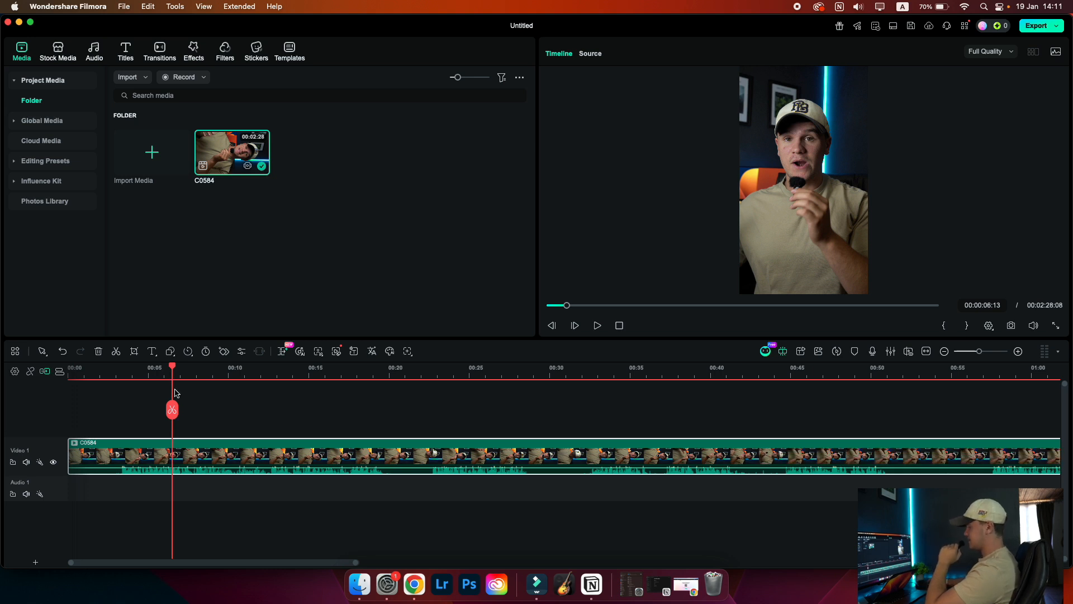
Open the clip's video properties and enable Relight
click(202, 452)
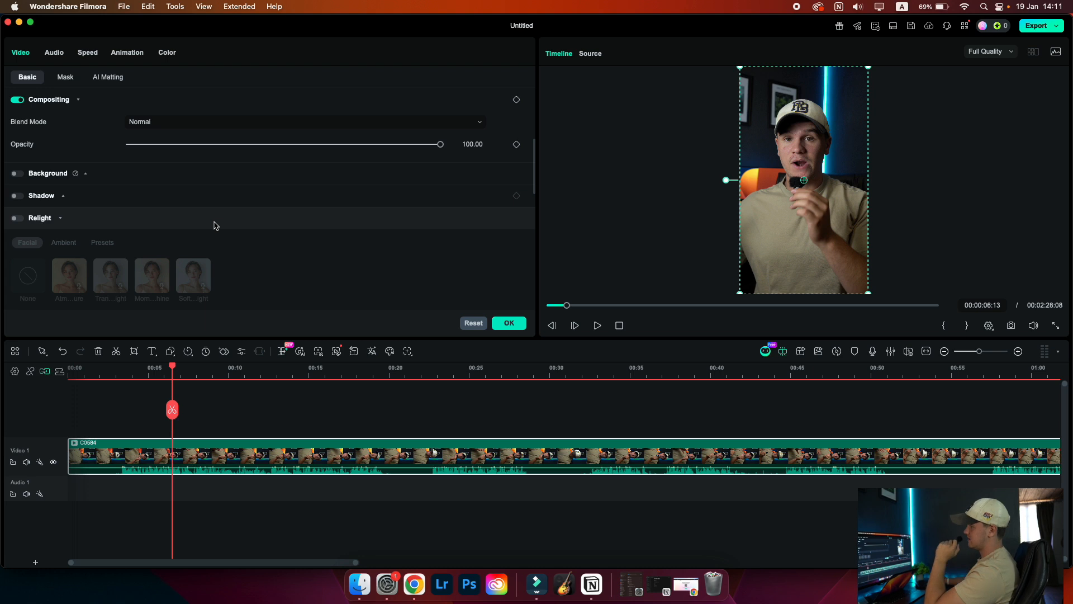
scroll(97, 208, down, 5)
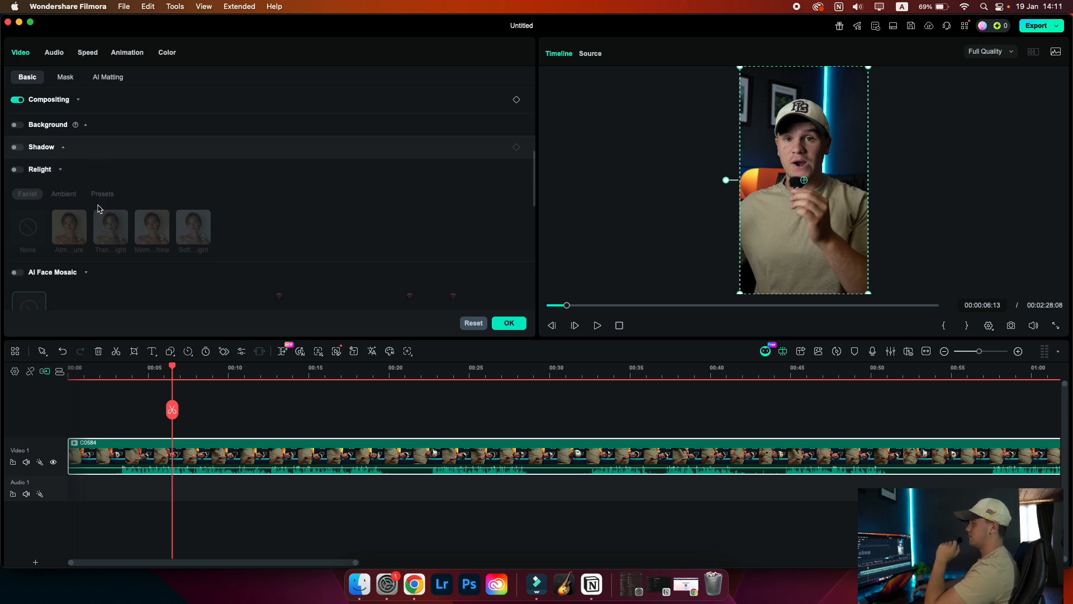
scroll(98, 208, down, 2)
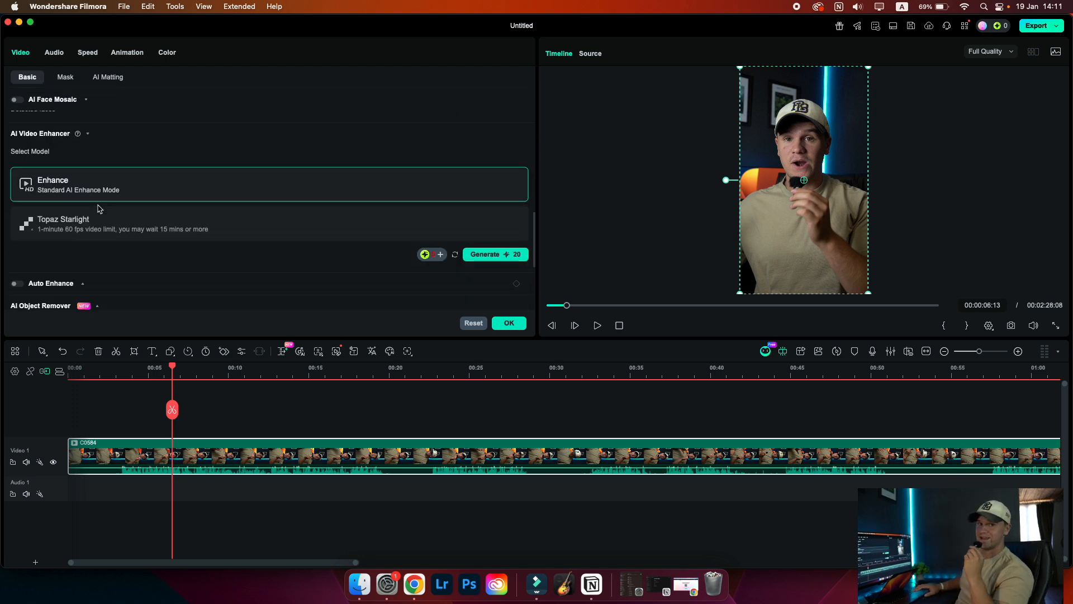
scroll(98, 209, up, 15)
scroll(97, 208, down, 4)
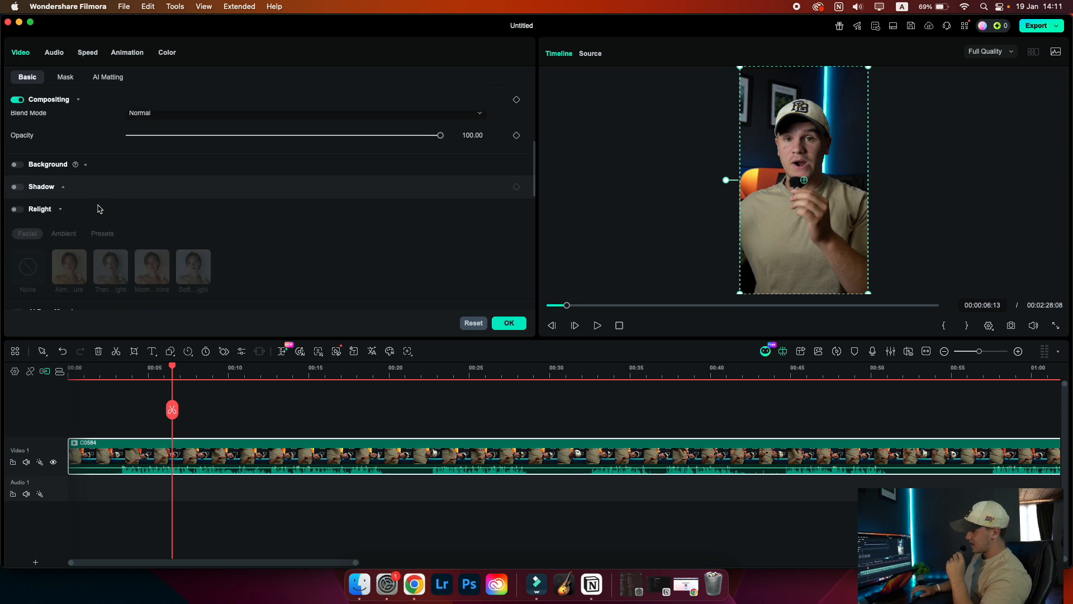
click(18, 210)
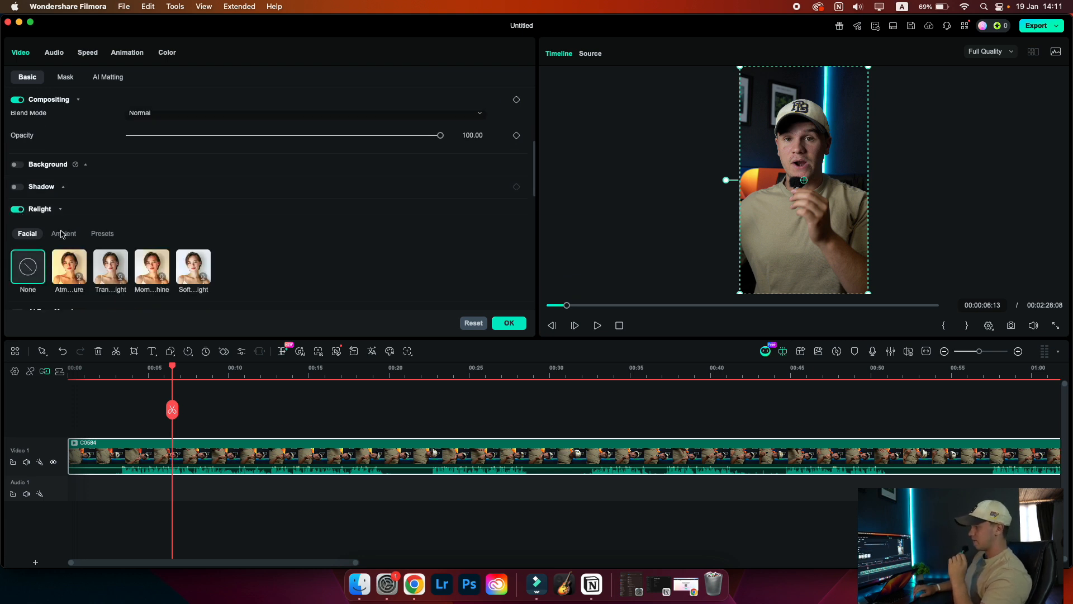
Browse the Facial, Ambient and Presets relight options and add a new custom light
scroll(63, 234, down, 1)
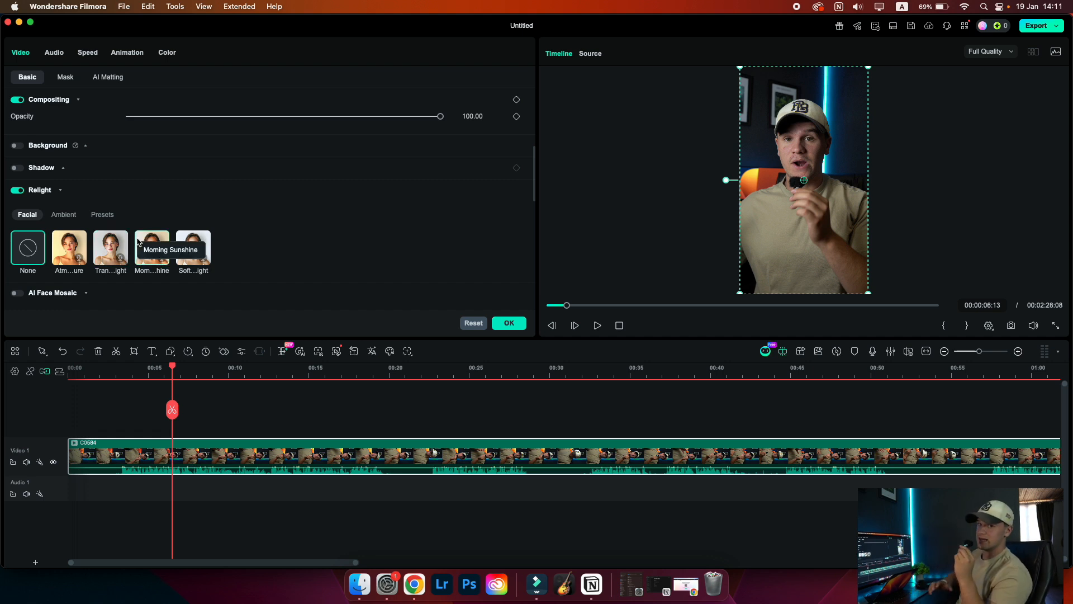
scroll(138, 242, down, 3)
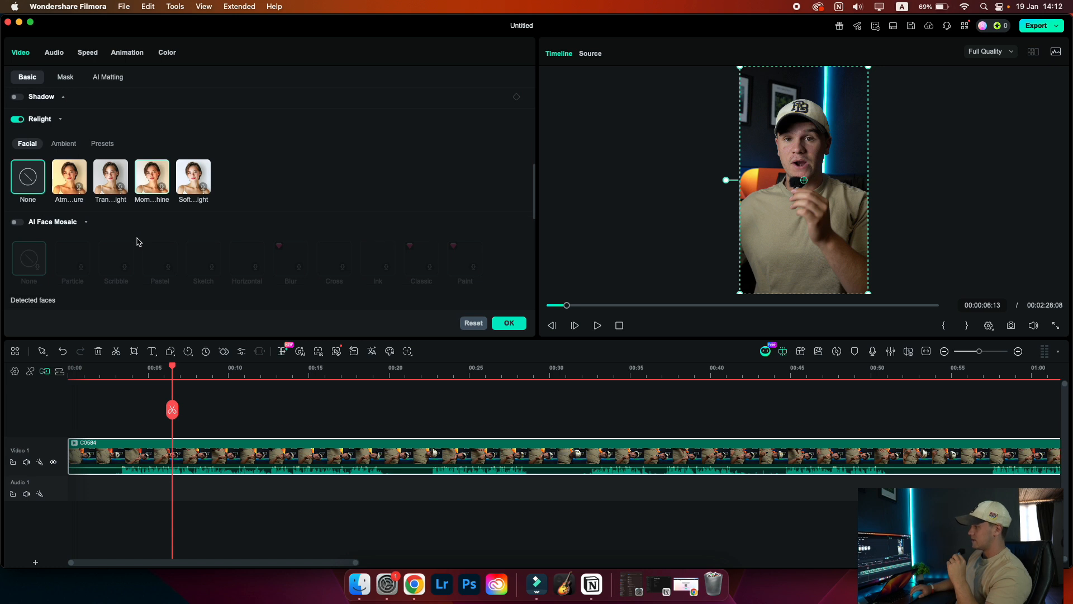
click(70, 146)
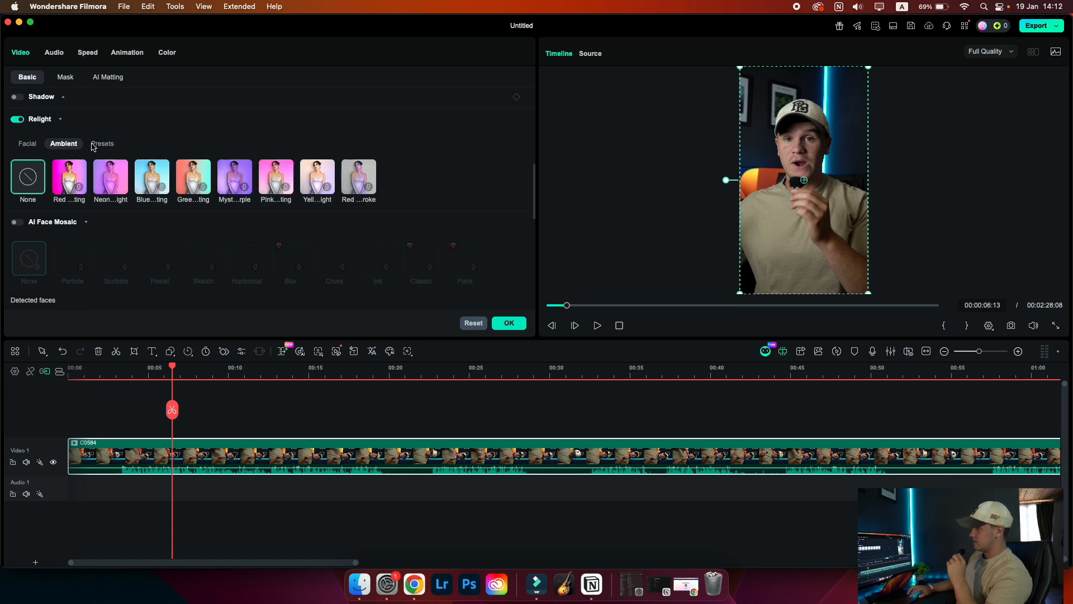
click(93, 147)
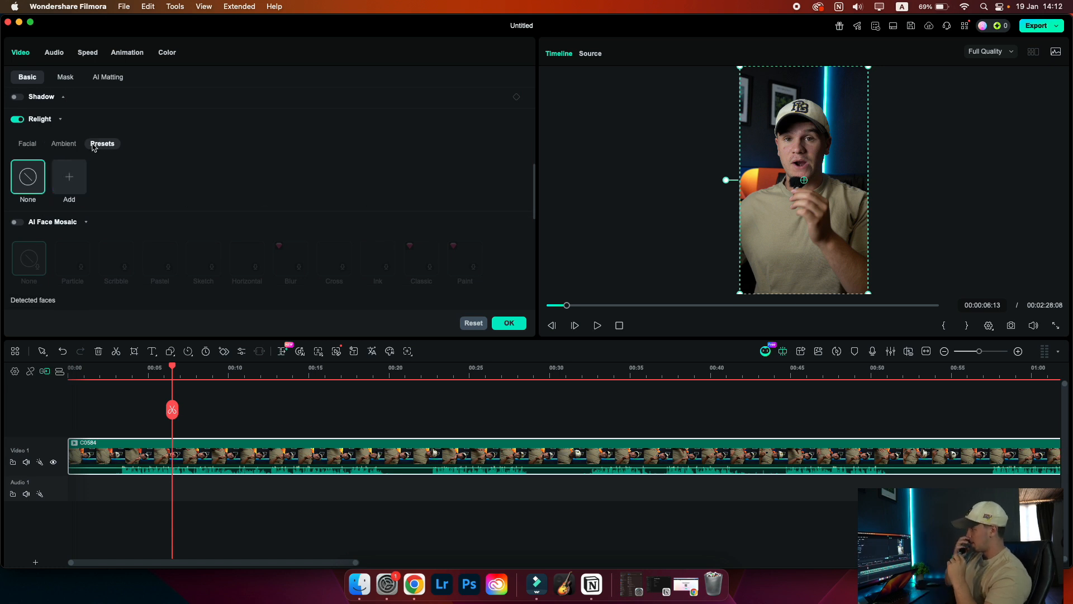
click(80, 170)
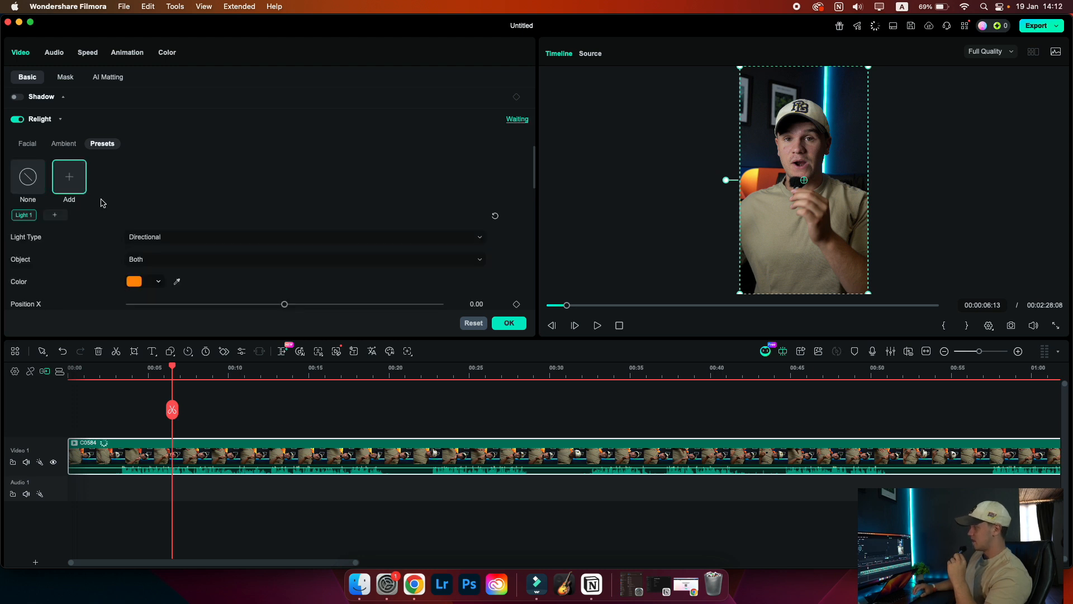
Set the light's Position X to 0.50
scroll(102, 203, down, 3)
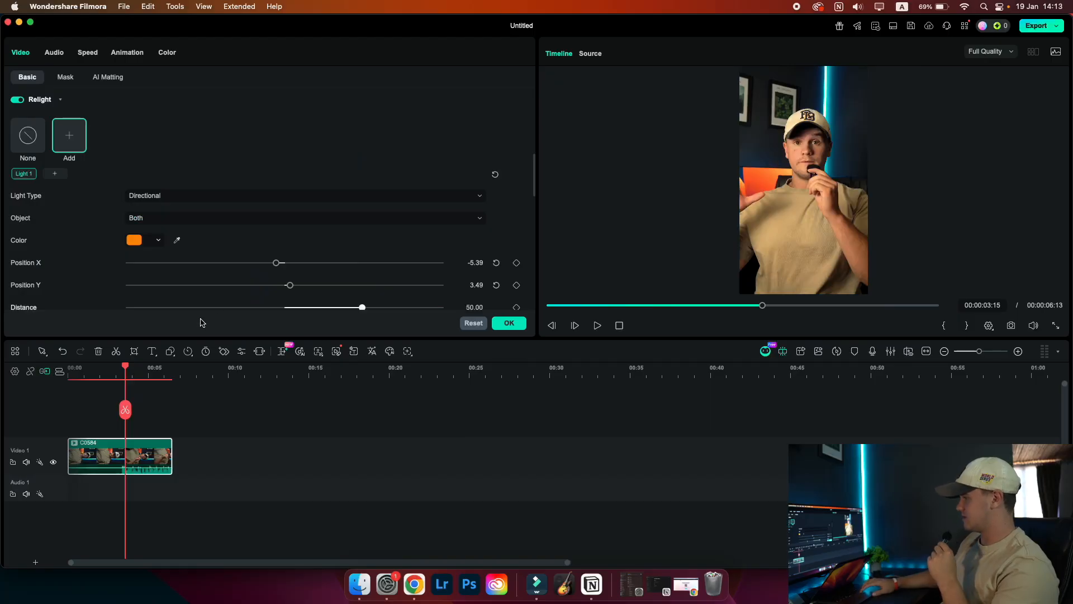
click(112, 373)
click(143, 366)
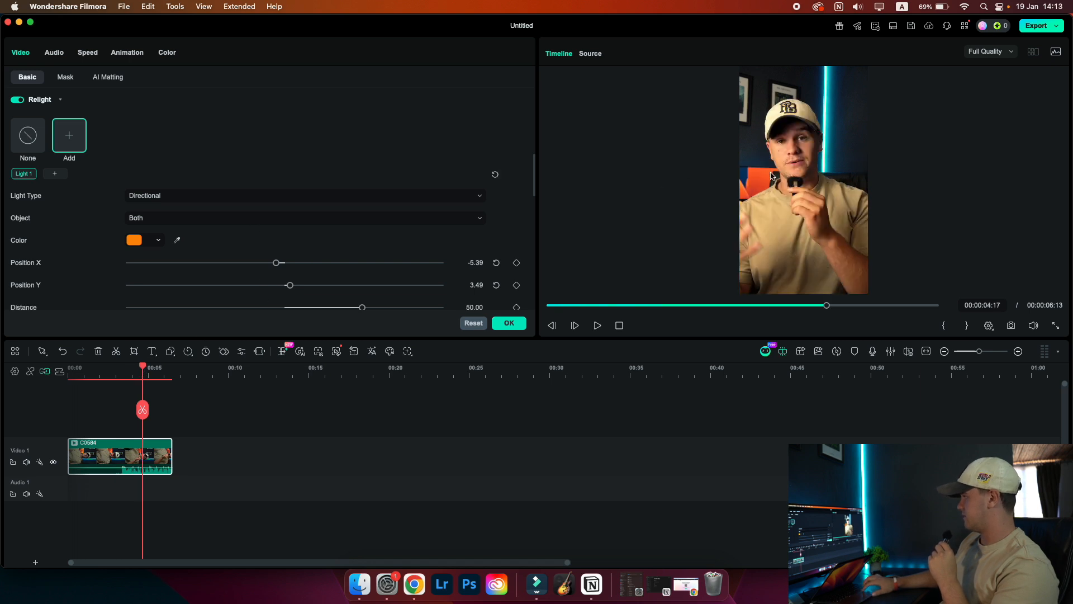
drag(277, 262, 284, 263)
scroll(284, 261, down, 2)
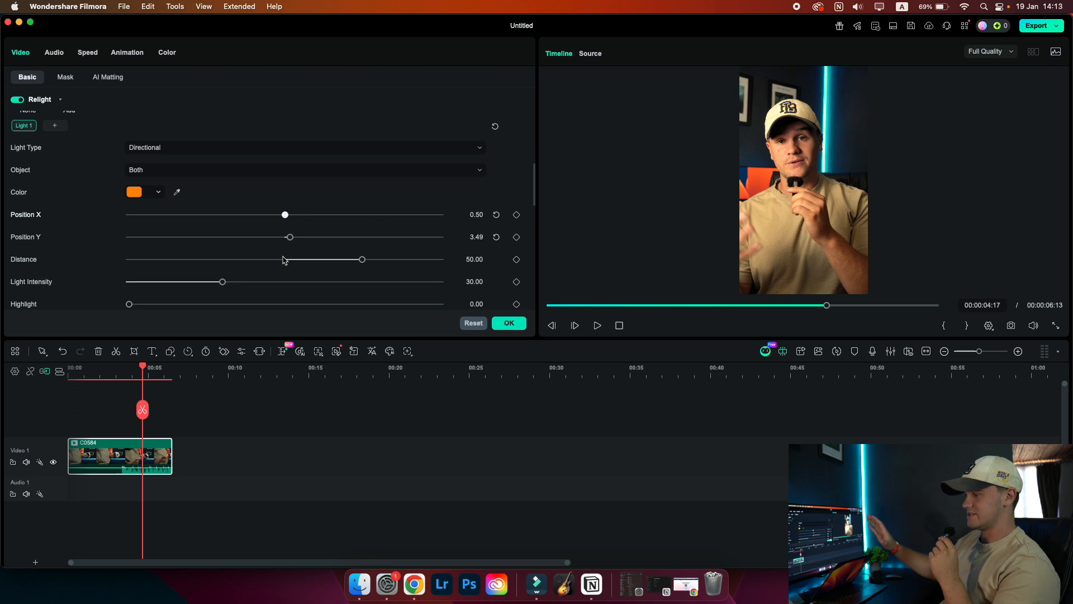
scroll(284, 260, down, 1)
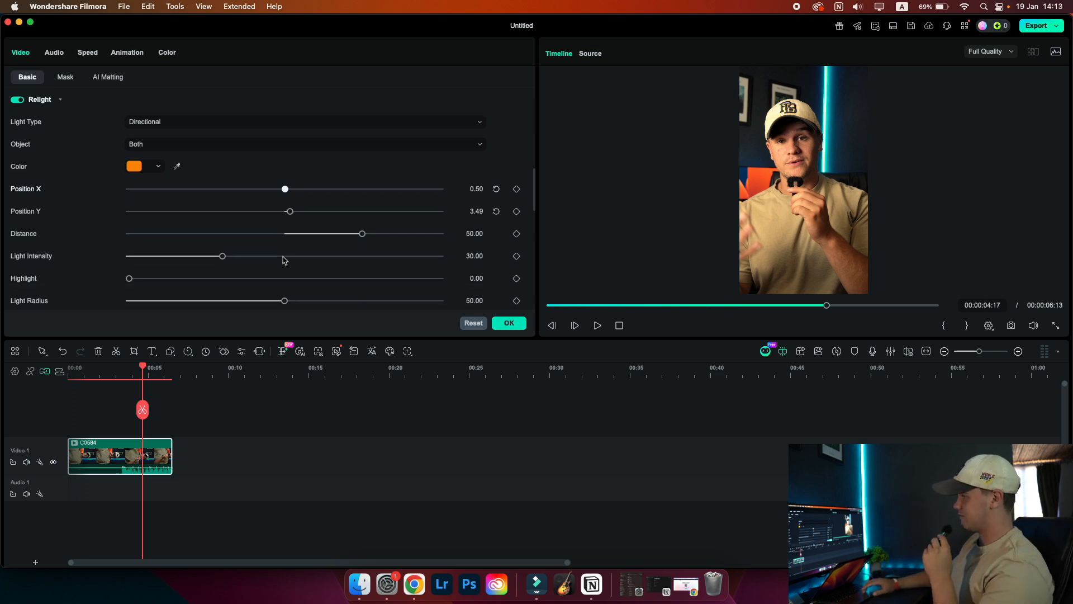
scroll(284, 260, up, 1)
click(194, 138)
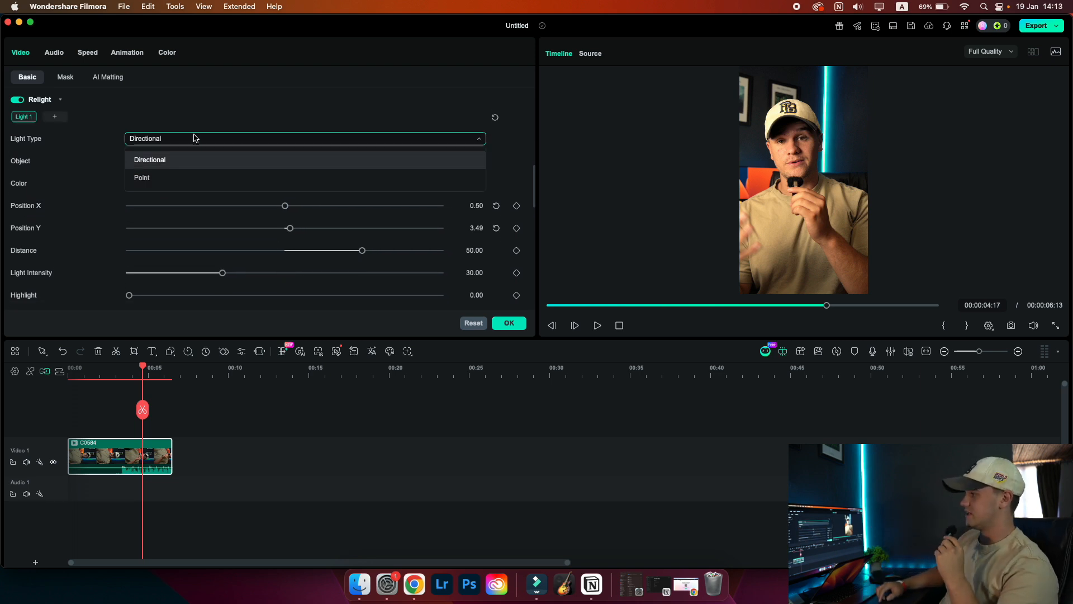
click(189, 177)
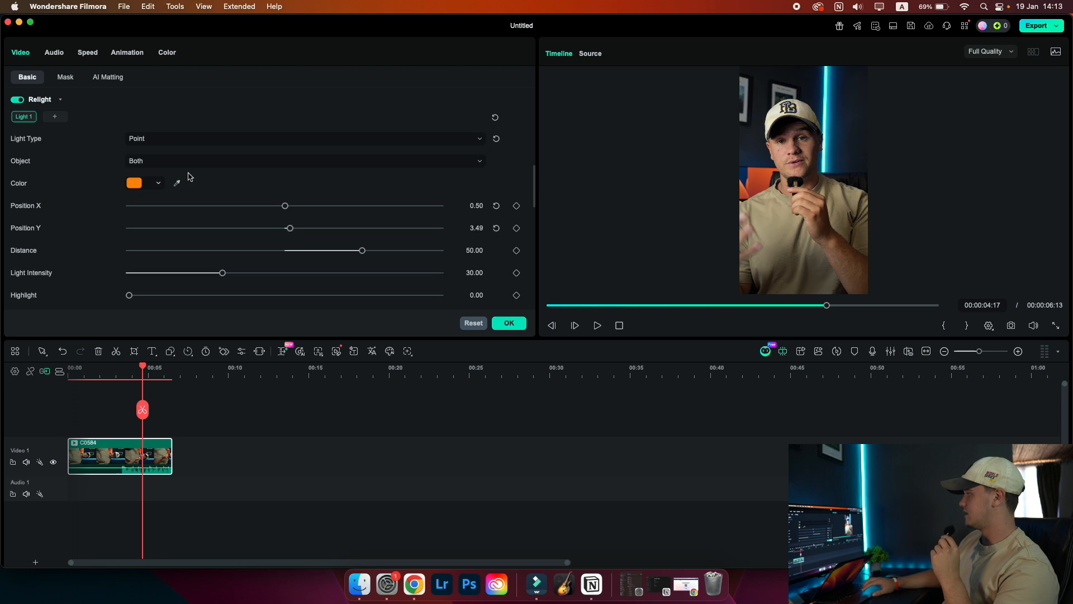
click(188, 163)
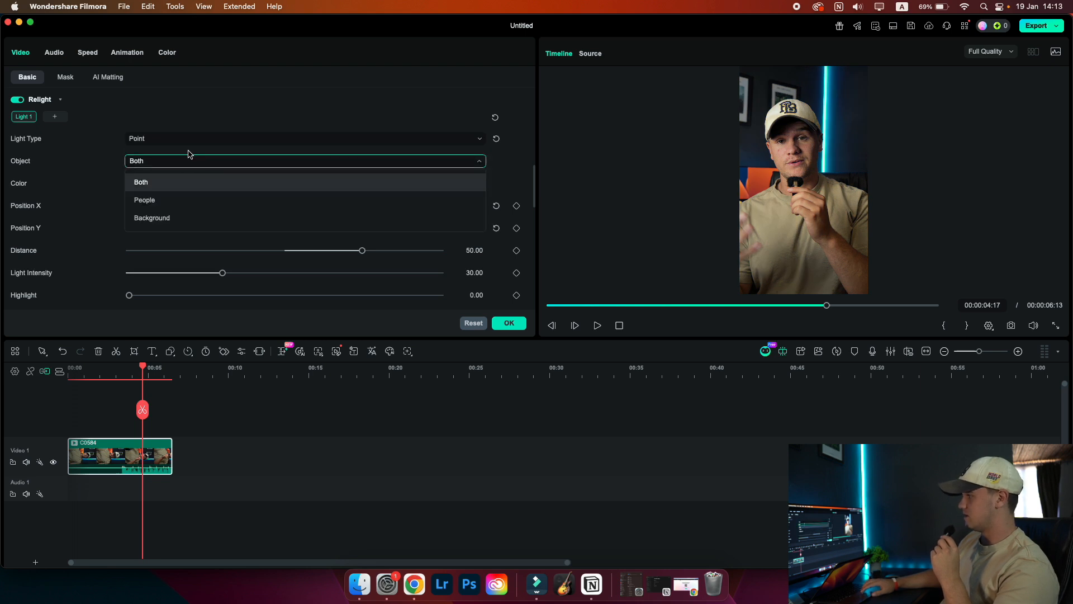
click(187, 140)
click(187, 140)
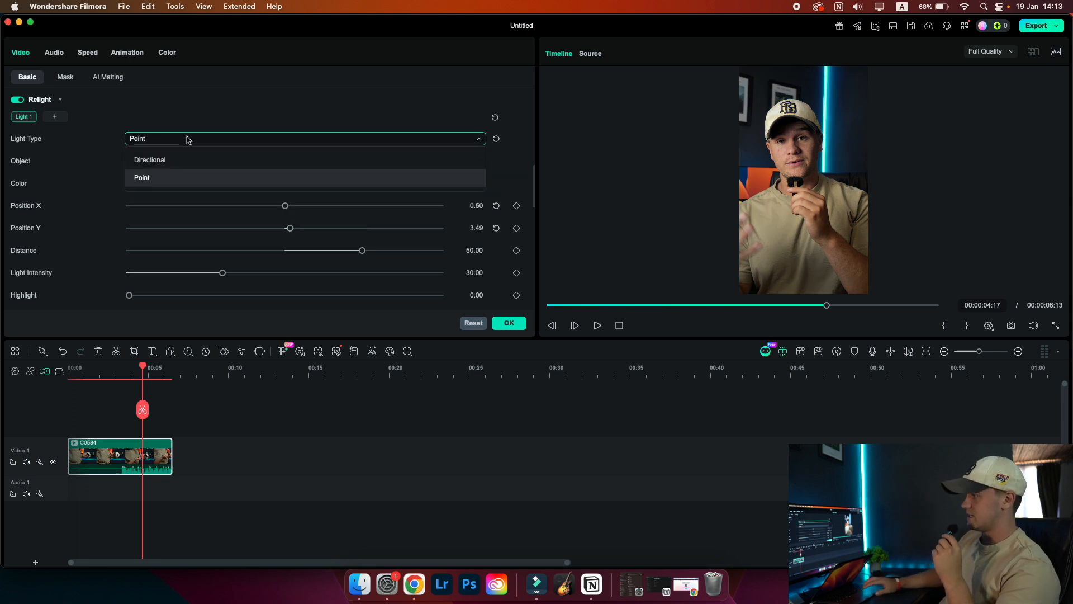
click(186, 159)
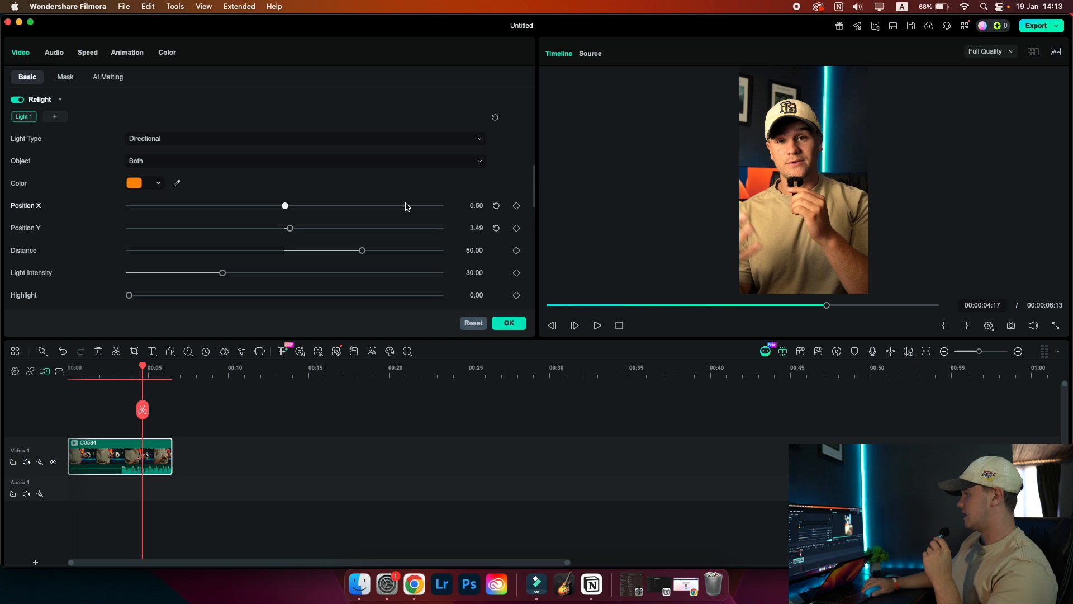
Set the light's Distance to 29.60 and its color to black
drag(362, 251, 332, 252)
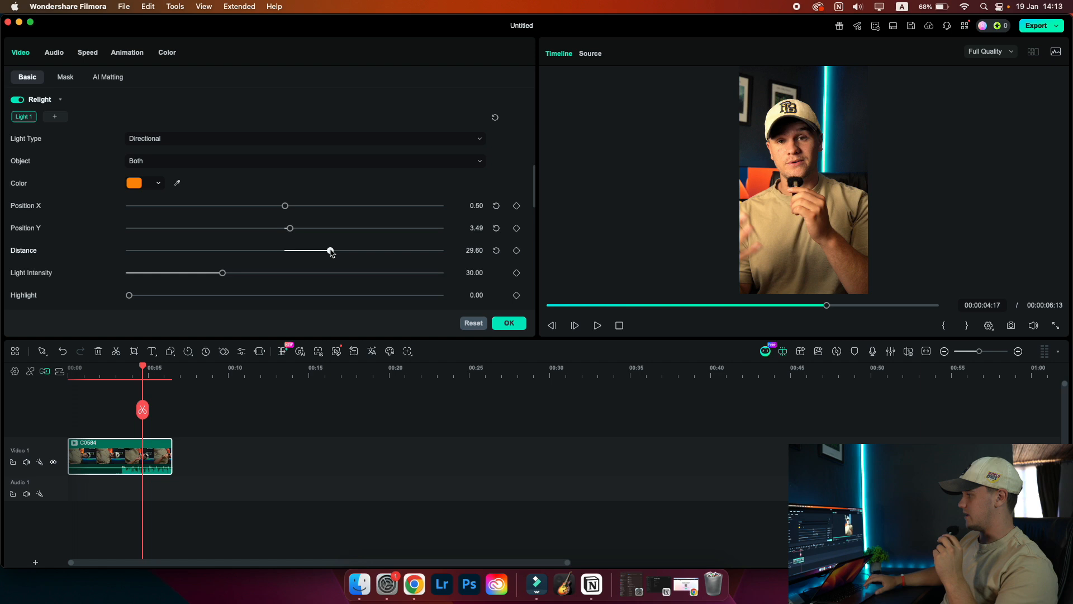
click(144, 184)
click(136, 248)
click(144, 185)
click(142, 178)
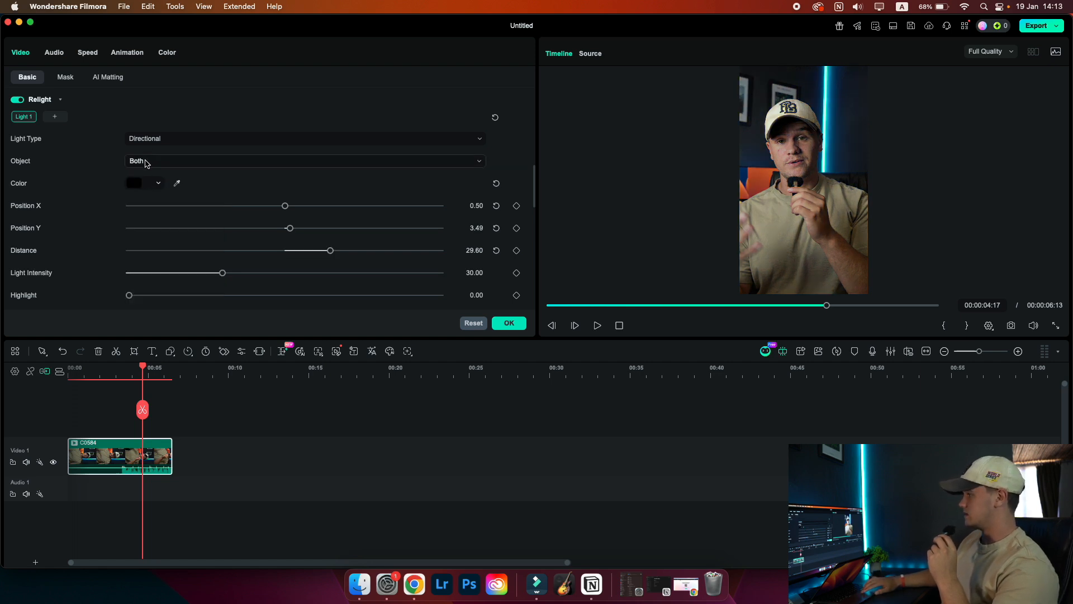
Apply the light to People only and reduce its Distance to 11.30
click(147, 162)
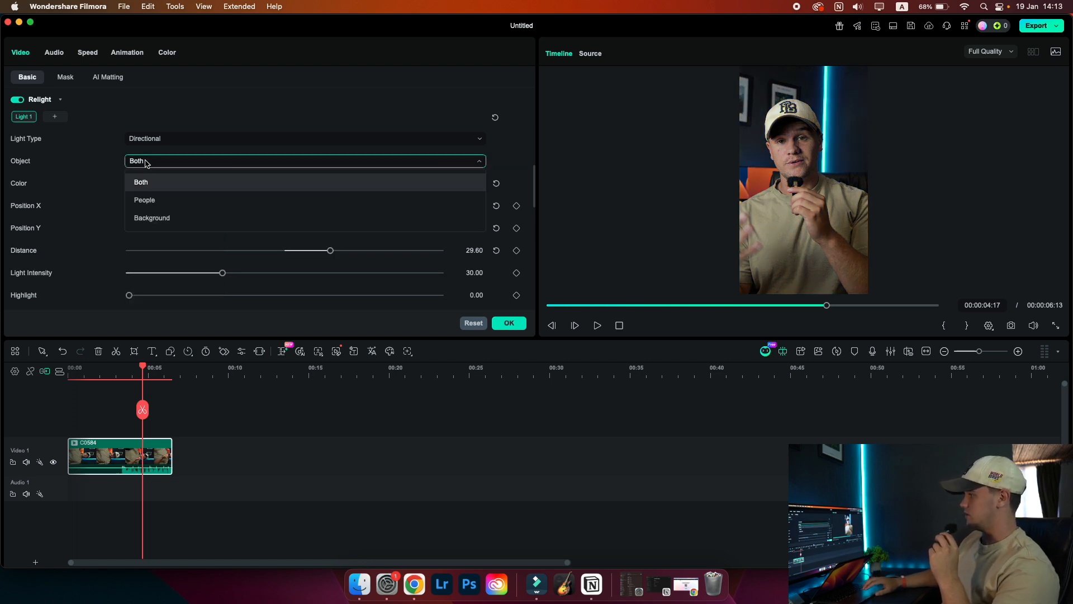
click(144, 199)
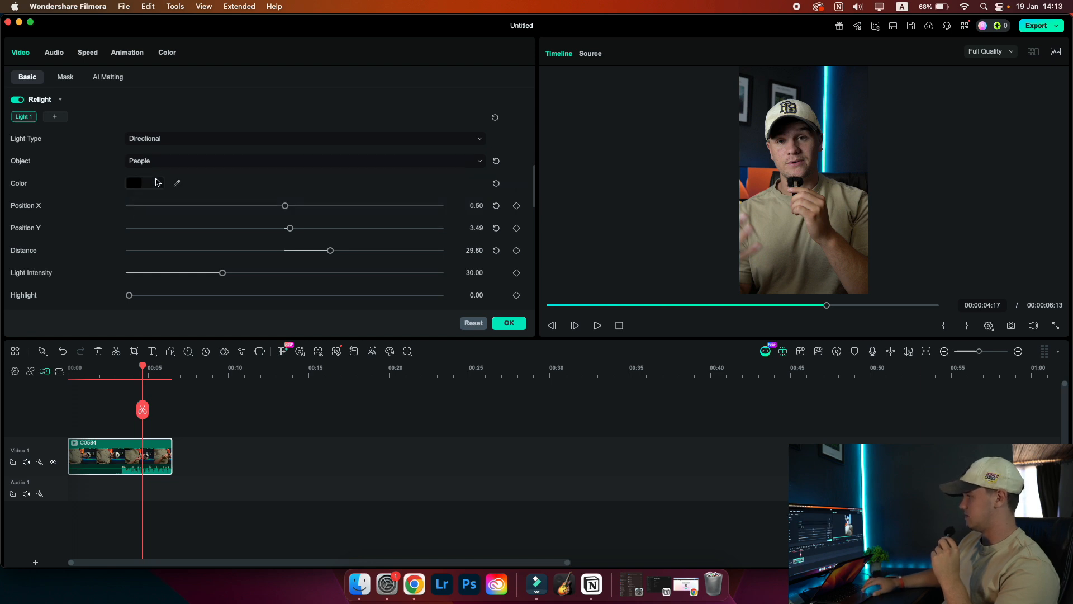
scroll(290, 227, down, 1)
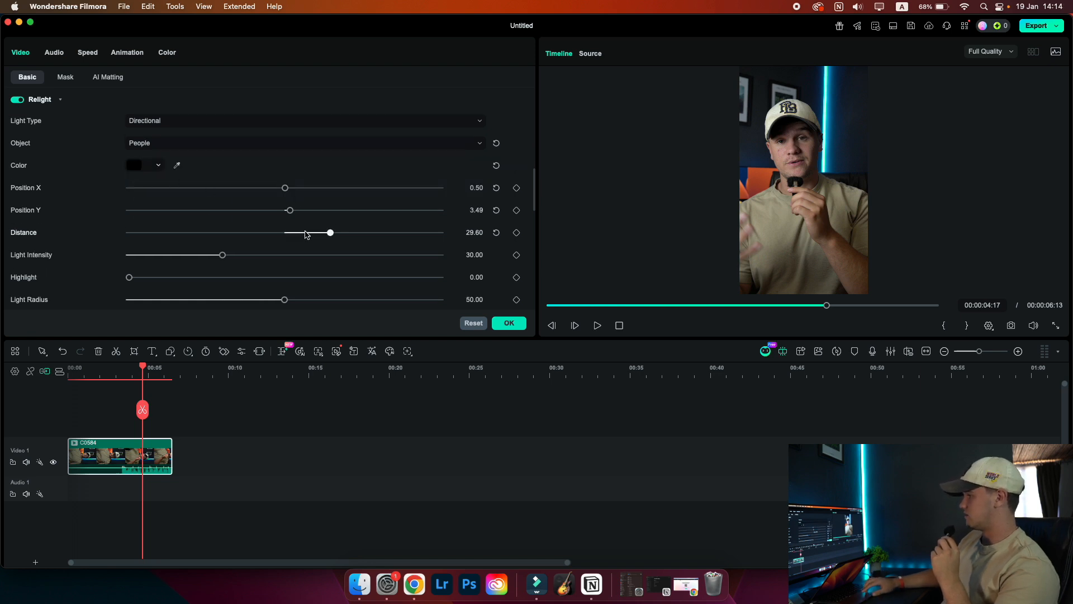
drag(330, 234, 301, 232)
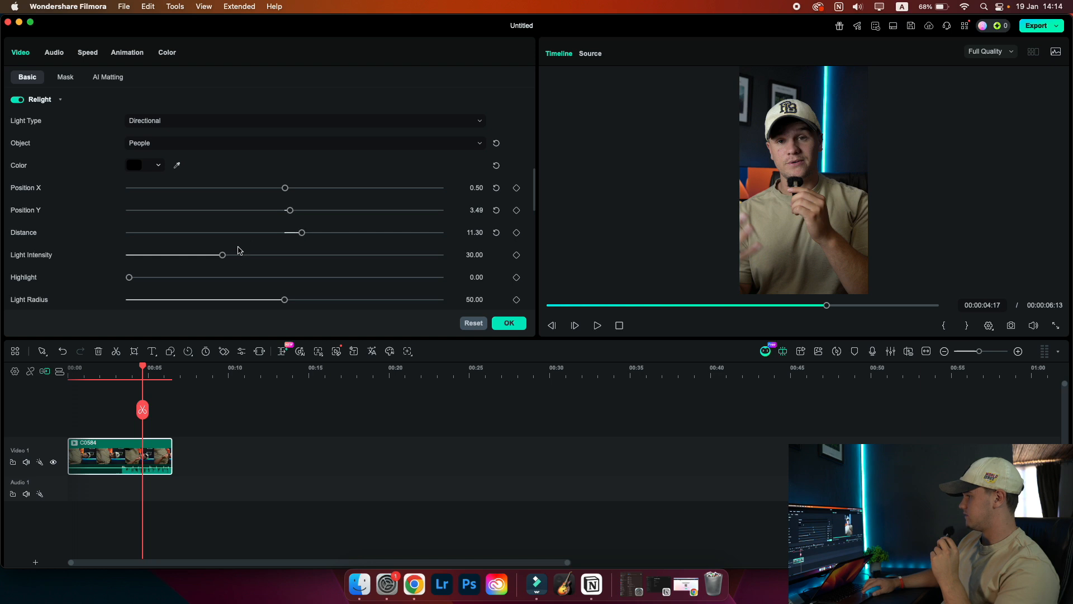
Raise the light's Intensity to 12.60
scroll(224, 255, down, 1)
scroll(218, 260, down, 2)
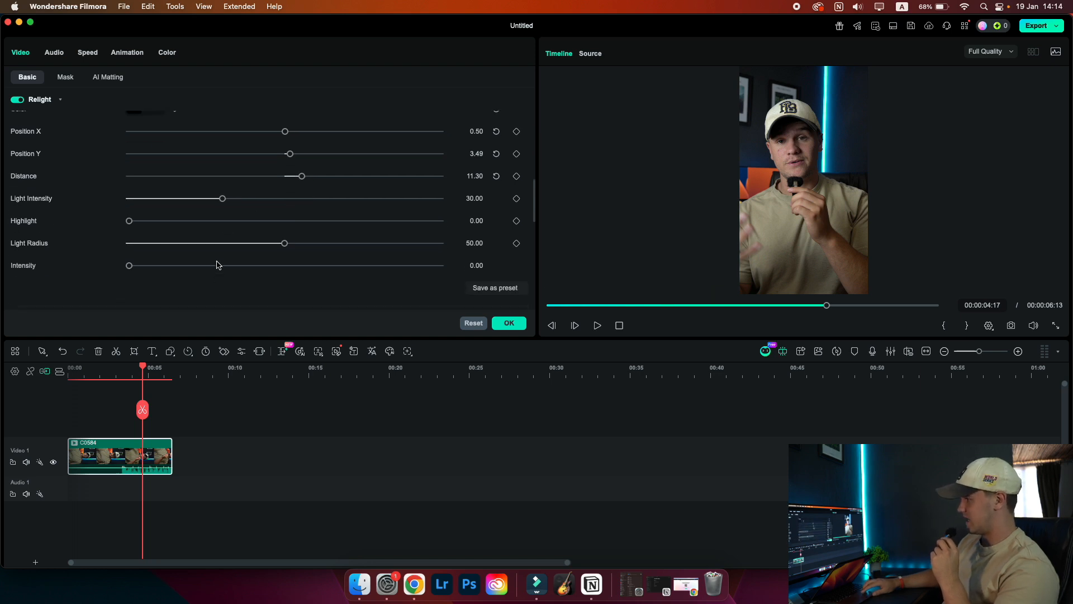
drag(129, 258, 167, 257)
Change the light's color to white
scroll(178, 230, down, 1)
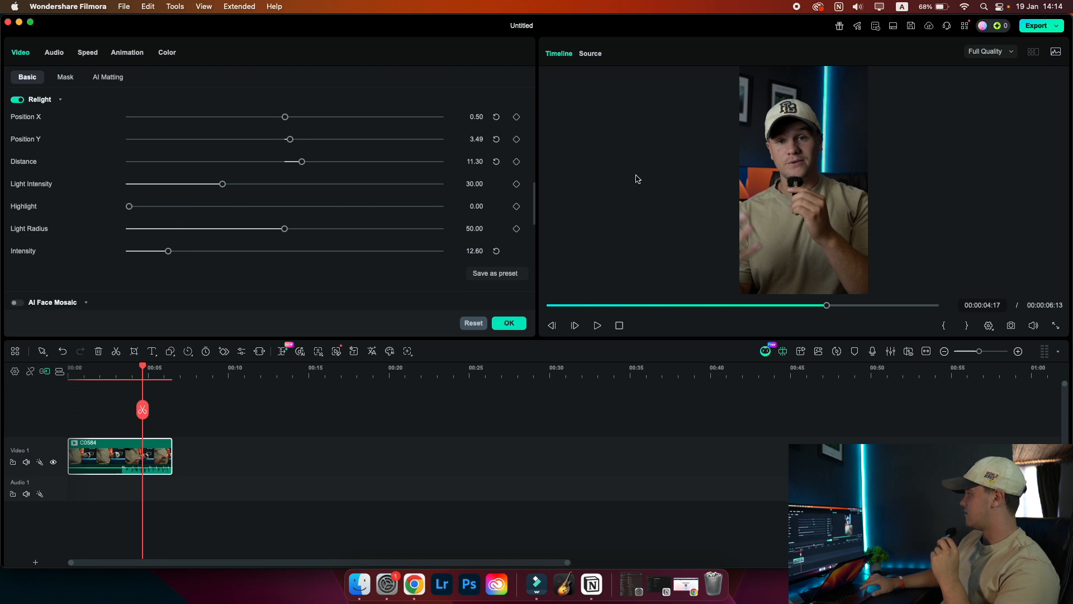
scroll(263, 229, up, 6)
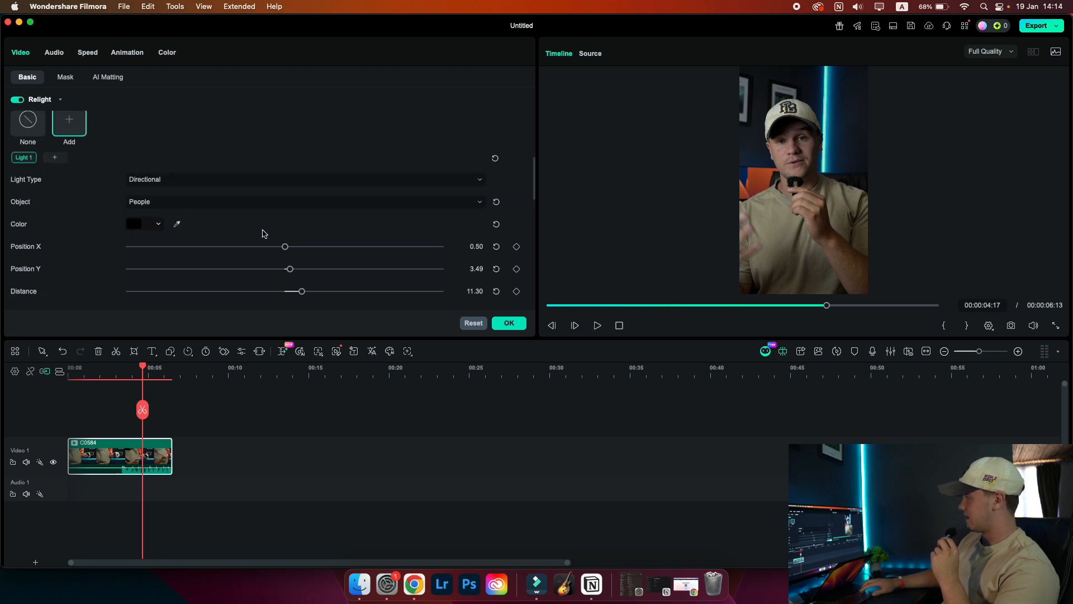
scroll(263, 232, down, 1)
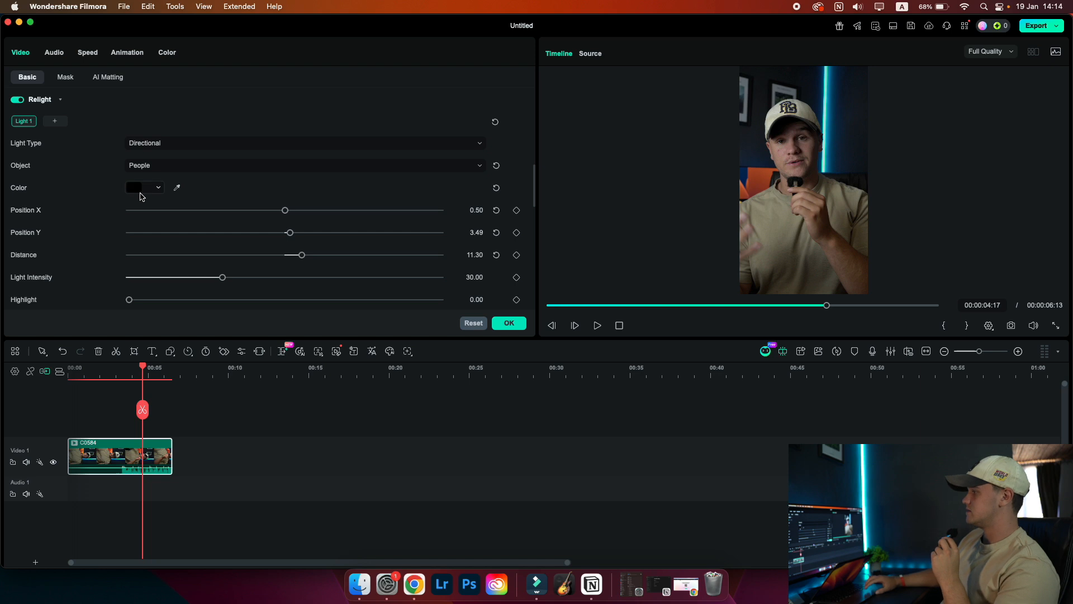
click(144, 194)
click(210, 261)
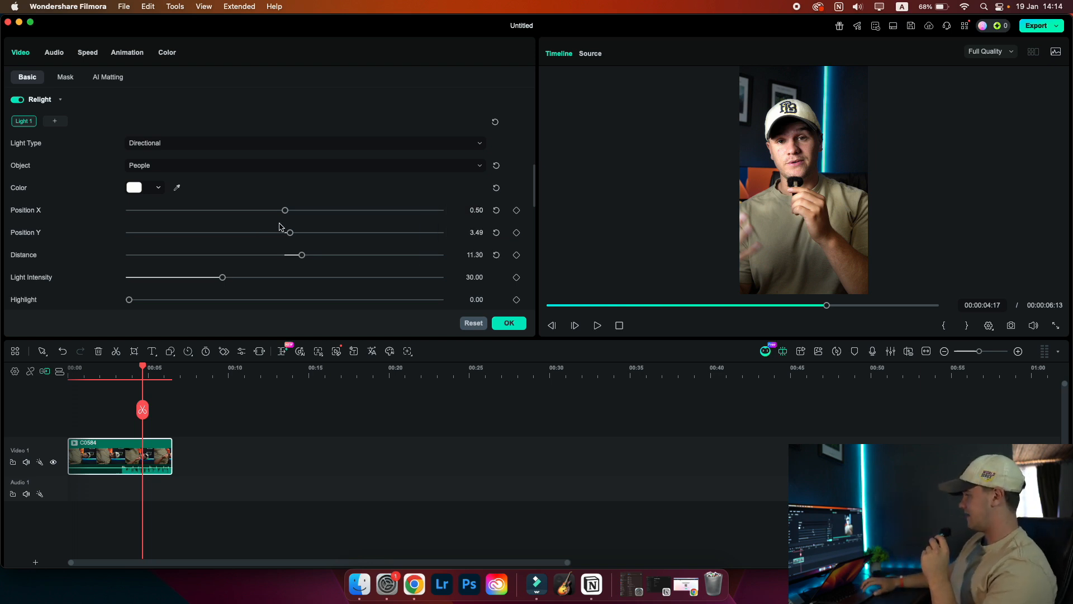
Reposition the light to Position X 2.70 and Position Y -2.00
key(space)
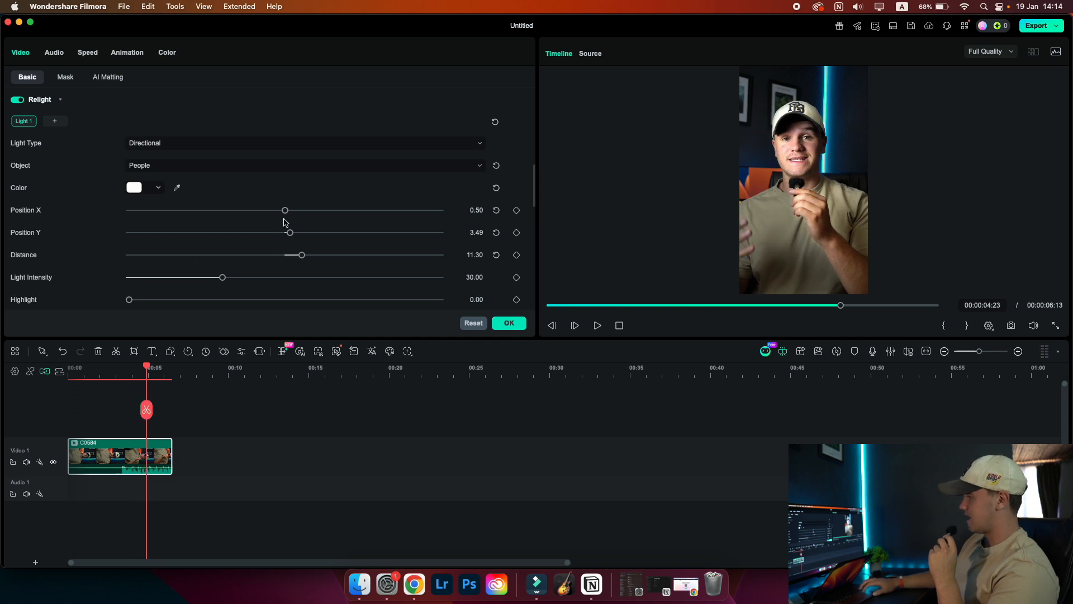
mouse_move(285, 211)
mouse_down()
mouse_move(223, 214)
mouse_move(290, 213)
mouse_move(288, 233)
mouse_move(255, 234)
mouse_move(291, 242)
mouse_move(266, 239)
mouse_move(281, 240)
mouse_move(287, 210)
mouse_move(270, 210)
mouse_move(295, 216)
mouse_up()
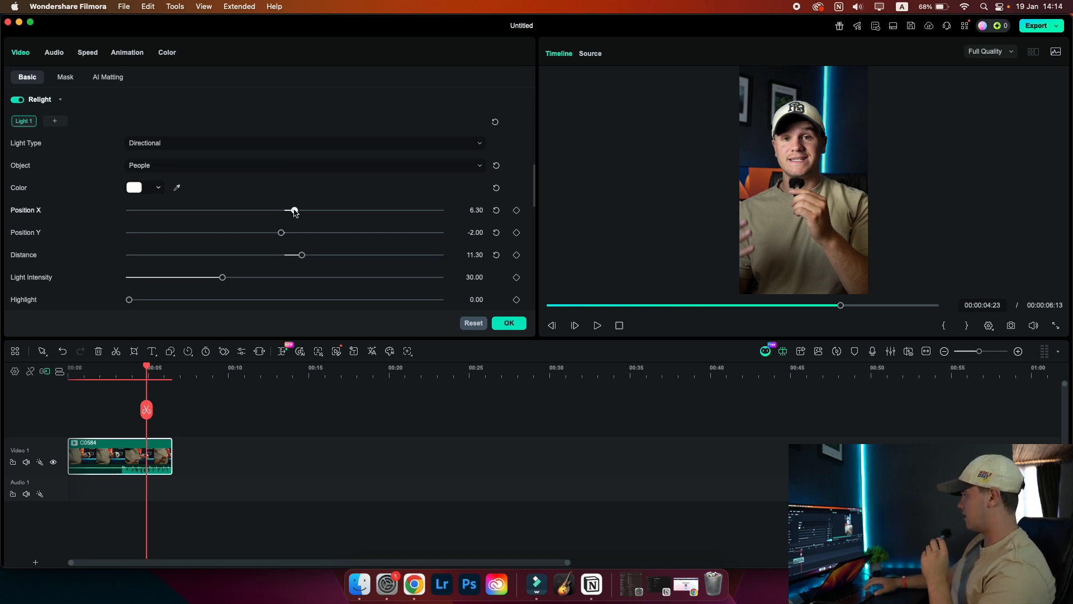
mouse_move(291, 212)
mouse_down()
mouse_move(301, 210)
mouse_move(288, 210)
mouse_up()
Try orange and then blue as the light's color
click(158, 191)
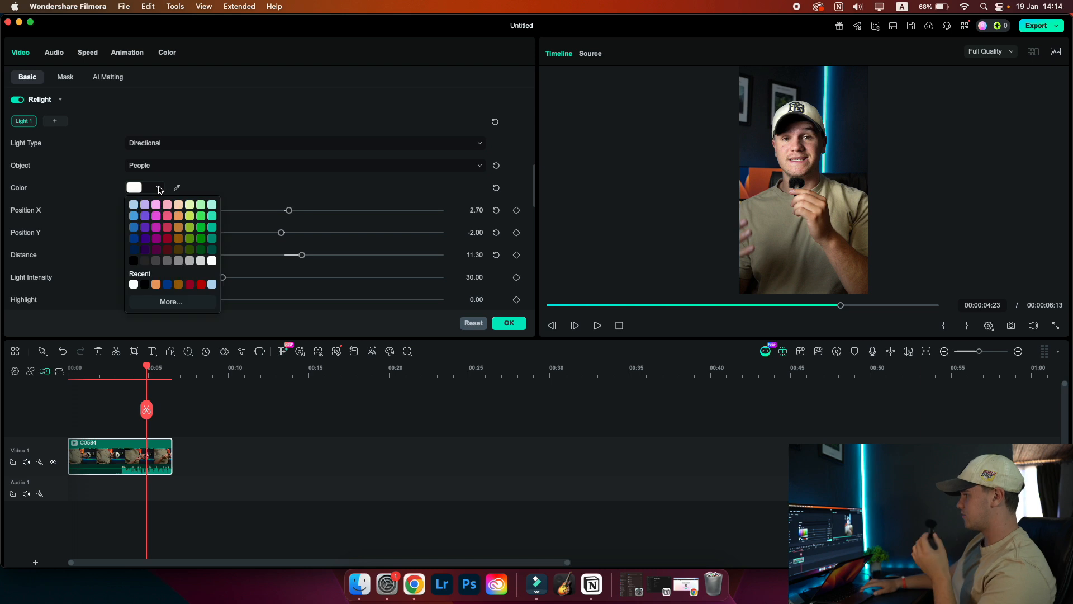
click(179, 227)
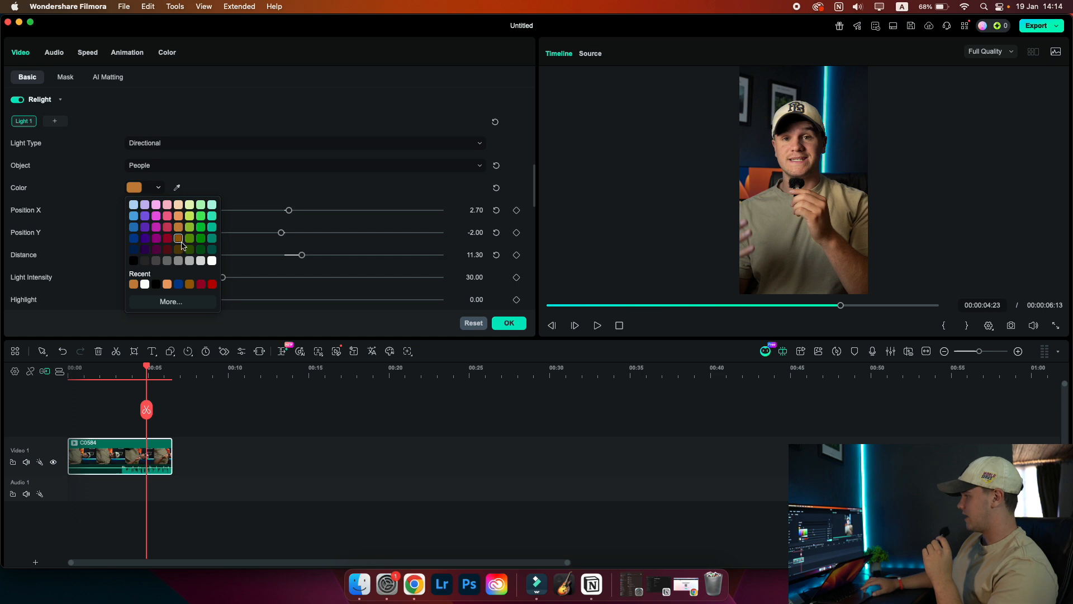
click(134, 227)
Move the light to Position X 4.80 and switch its color back to white
drag(283, 212, 291, 211)
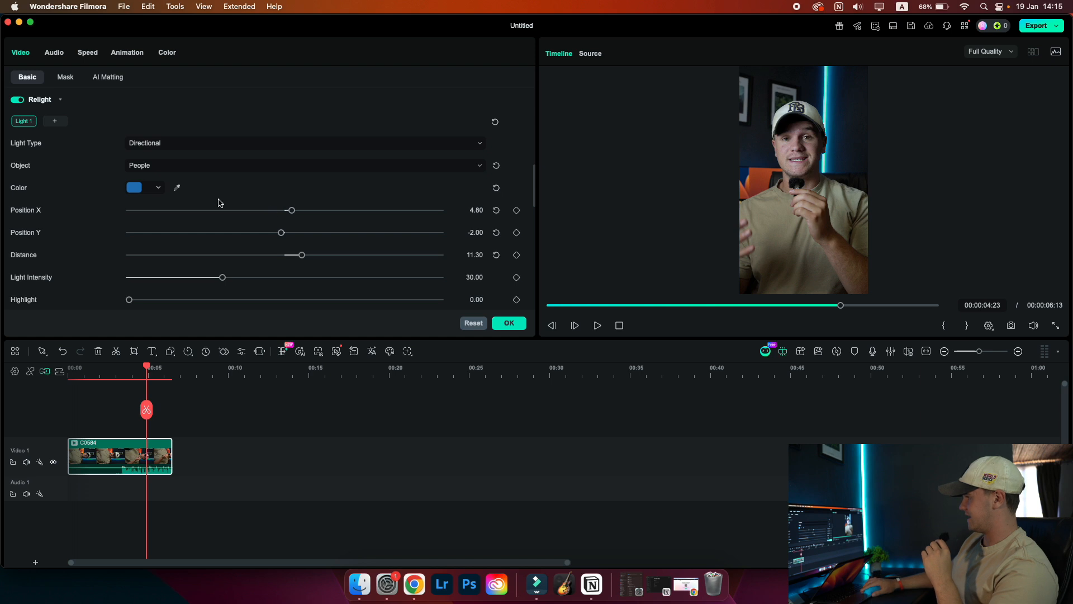
click(159, 187)
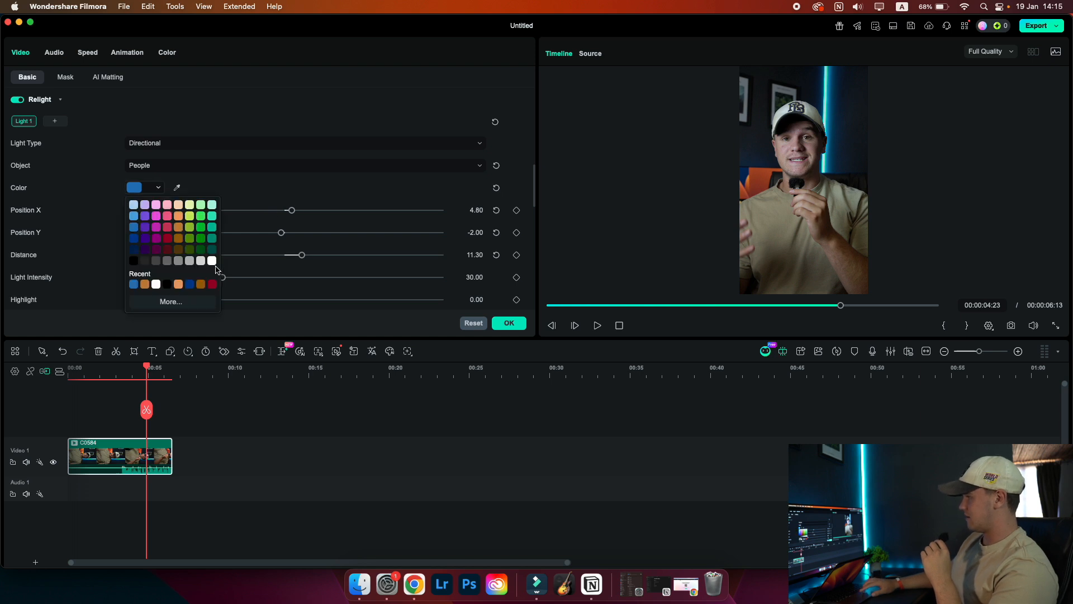
click(213, 262)
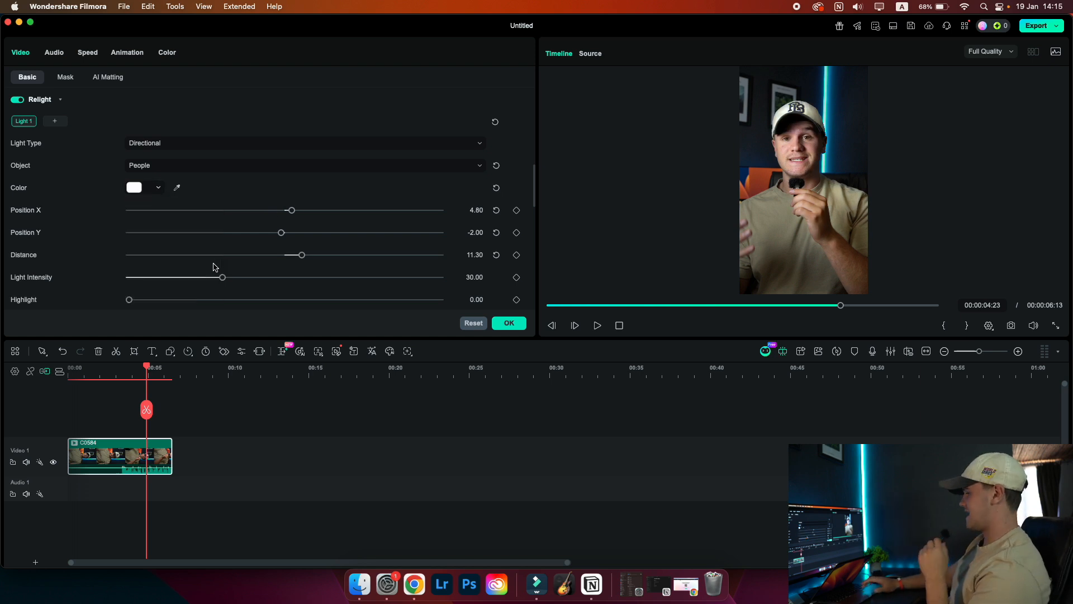
Lower the Light Intensity to 27.50
scroll(237, 267, down, 2)
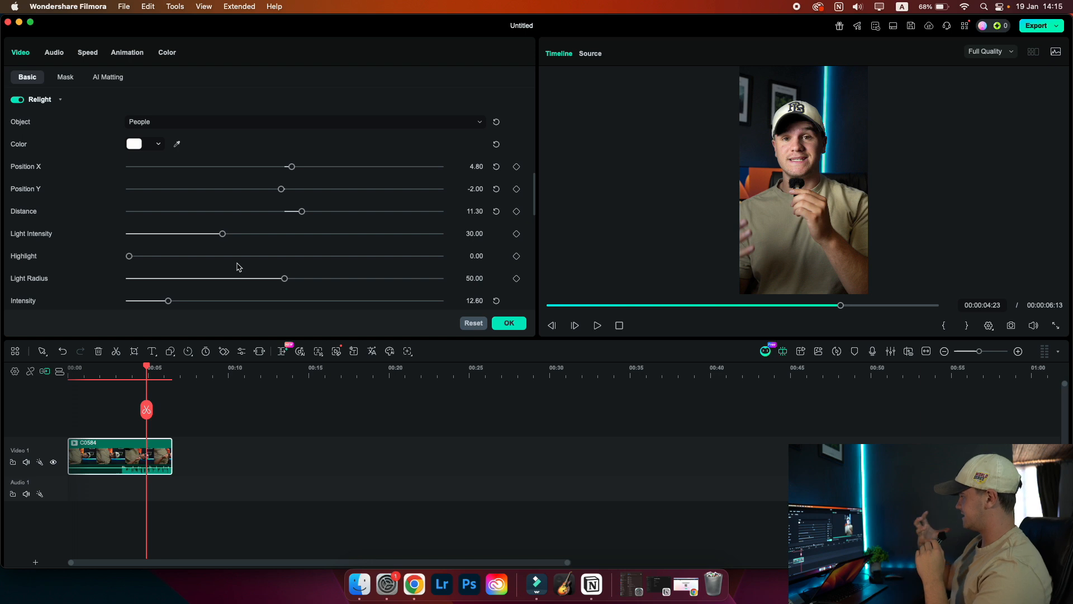
scroll(237, 267, down, 1)
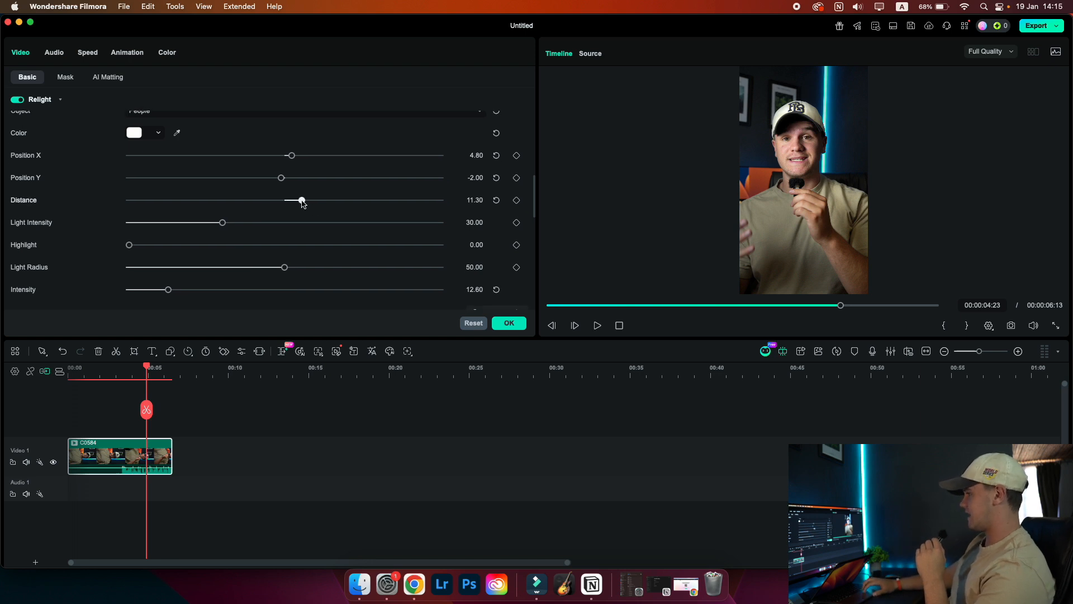
drag(226, 222, 214, 223)
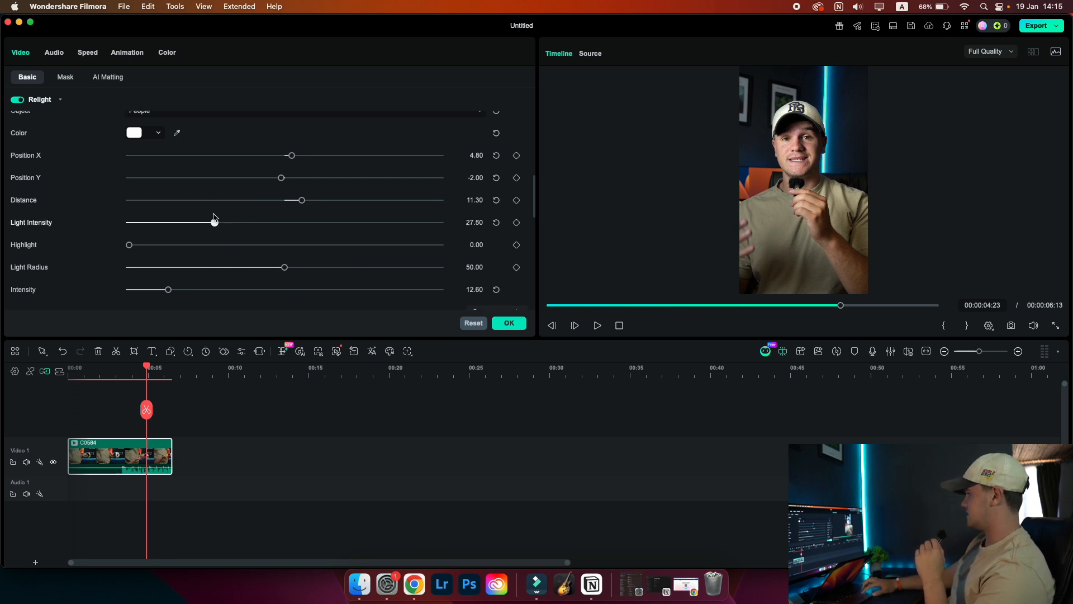
scroll(258, 188, up, 2)
scroll(259, 193, down, 7)
scroll(259, 193, up, 4)
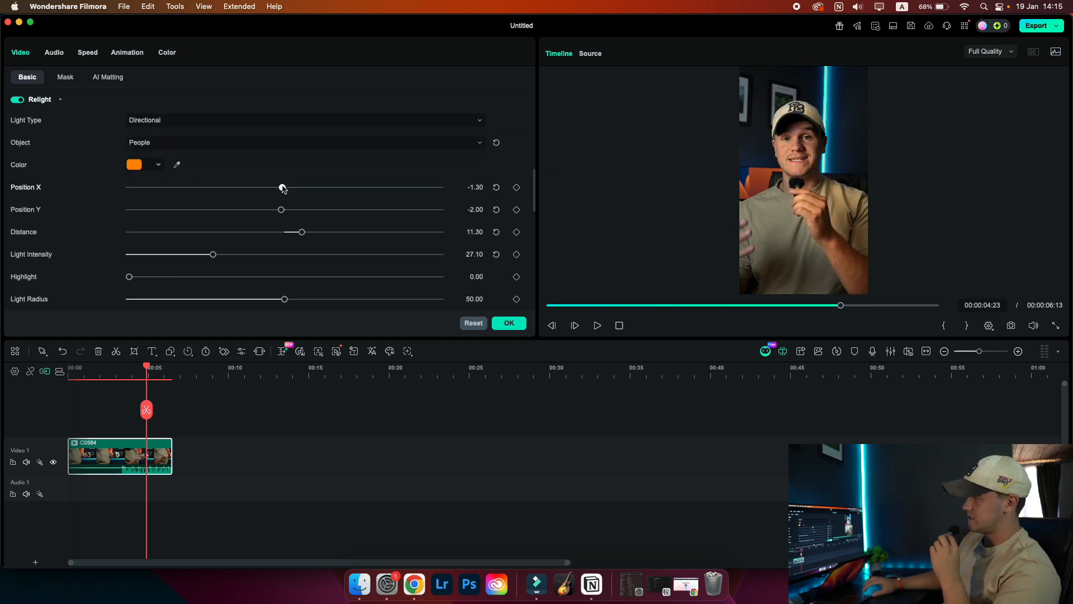
Apply the light to the Background only and move Position X to 5.20
click(264, 150)
click(258, 197)
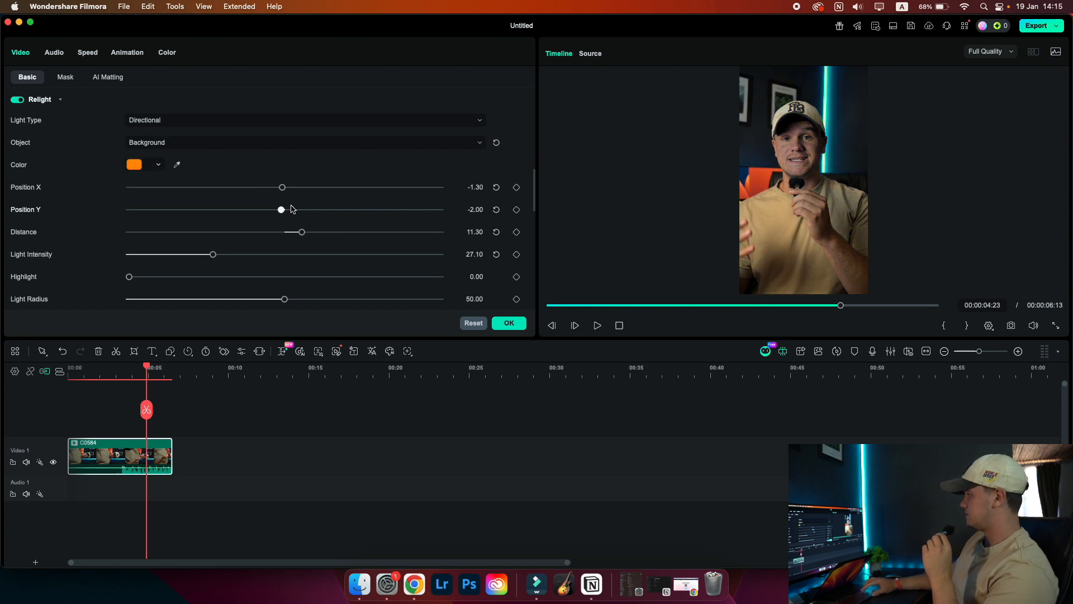
mouse_move(283, 191)
mouse_down()
mouse_move(270, 190)
mouse_move(292, 190)
mouse_up()
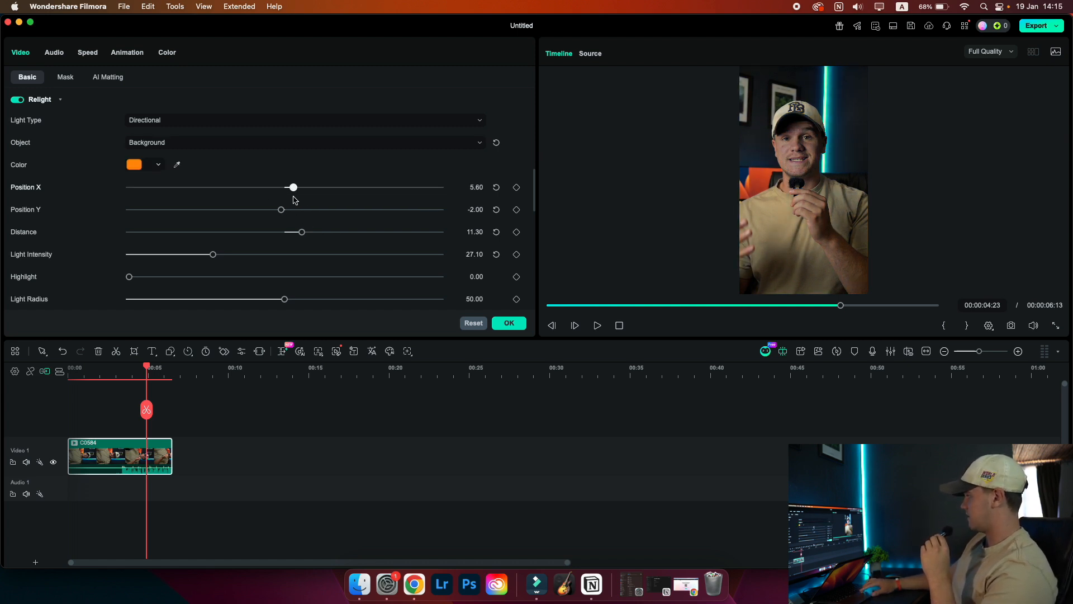
Set the light's Object to Both
click(256, 122)
click(256, 148)
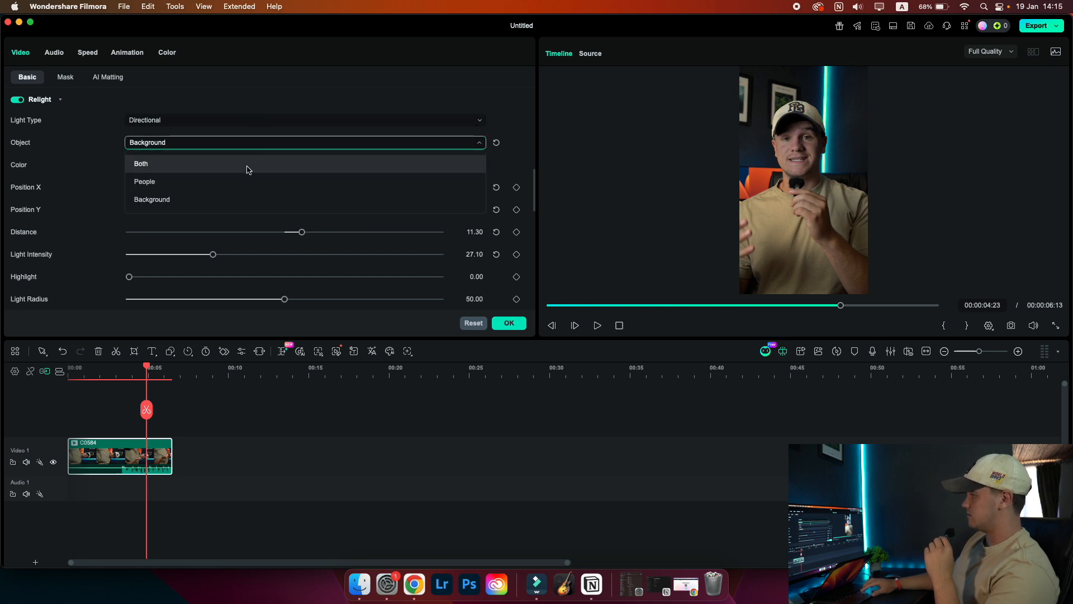
click(247, 167)
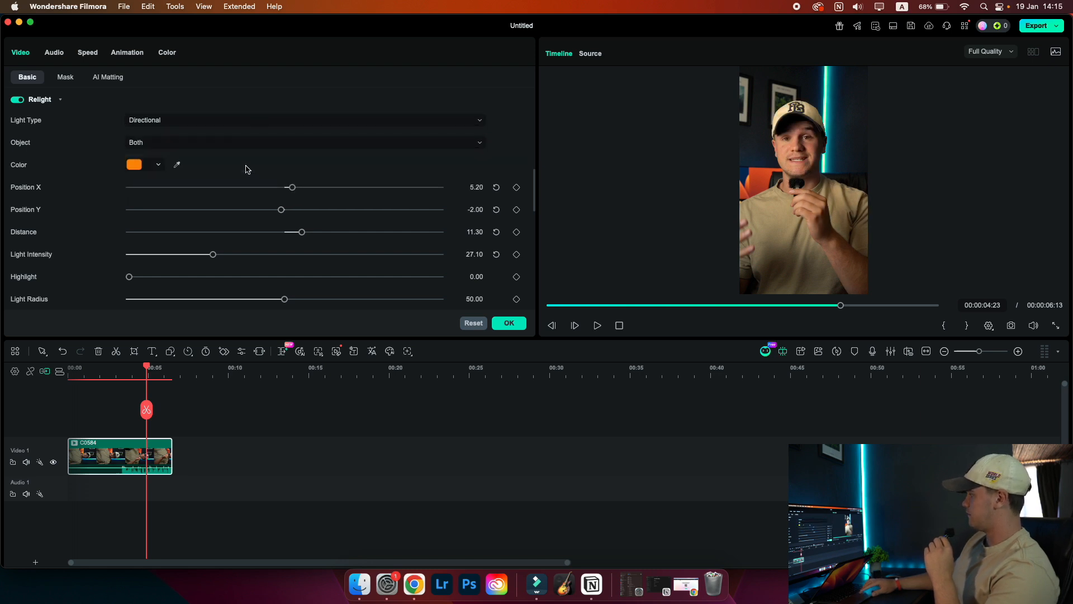
Change the light's color to white and nudge Position X slightly higher
click(149, 168)
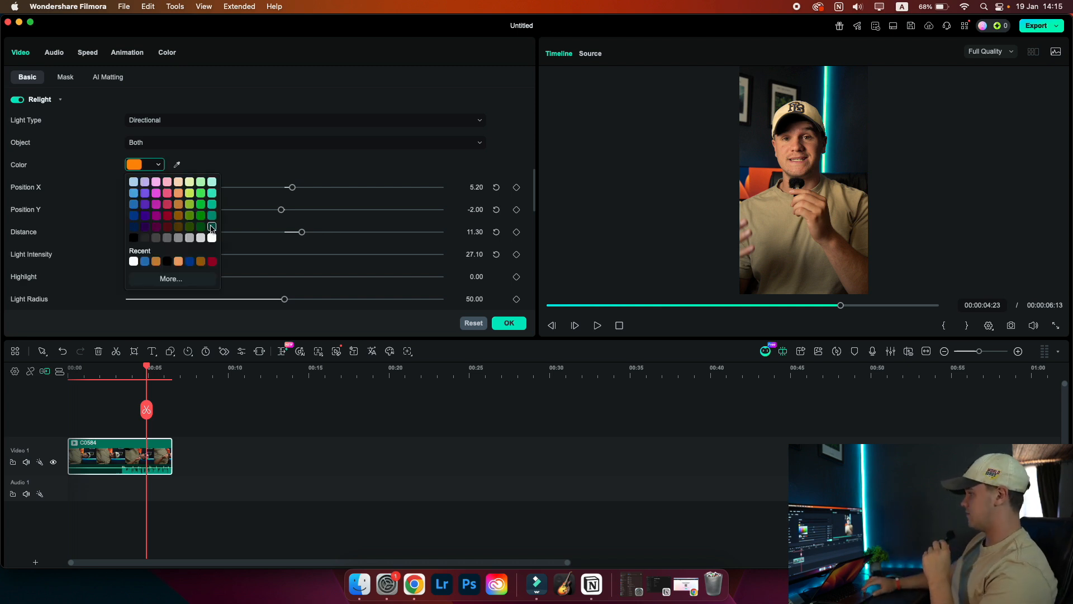
click(212, 239)
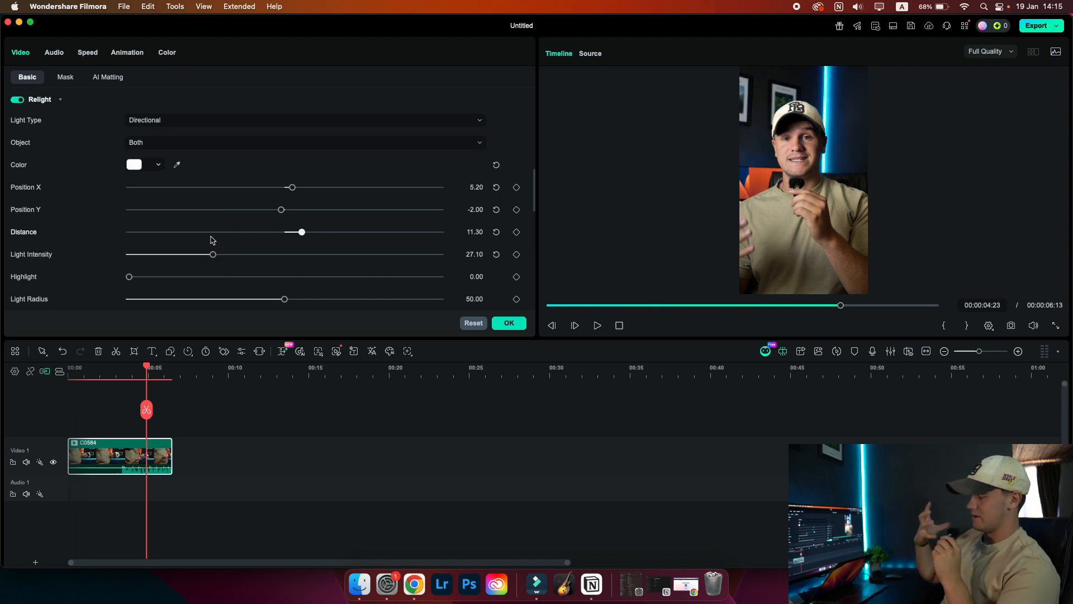
drag(290, 187, 297, 187)
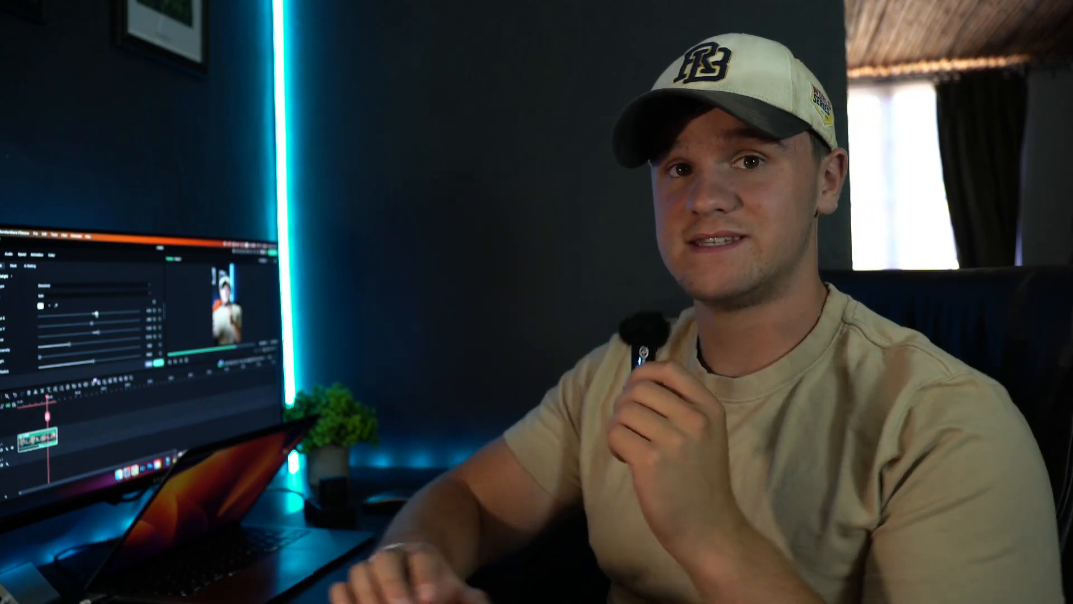